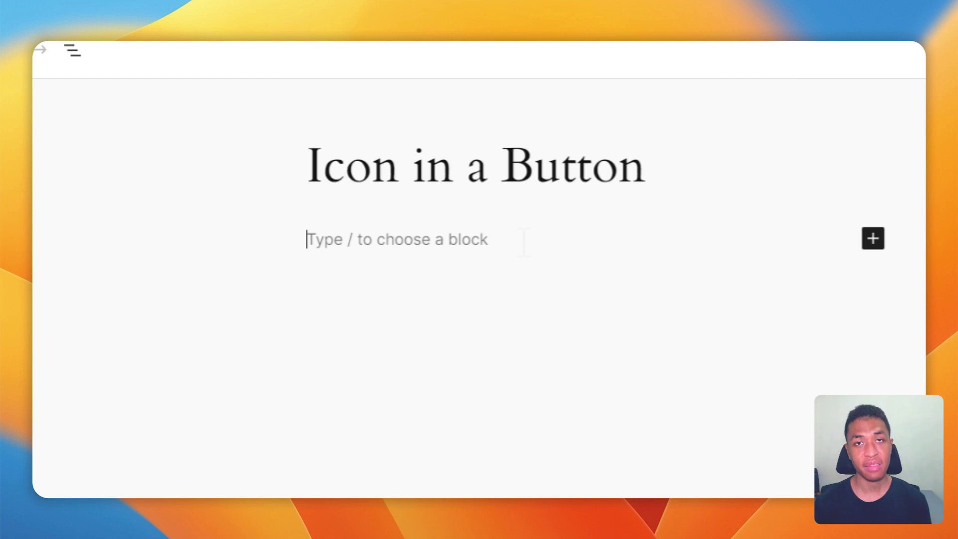
# Step: Insert a Buttons block with the /buttons command and label the button 'Love it!'
pyautogui.write('/buttons')
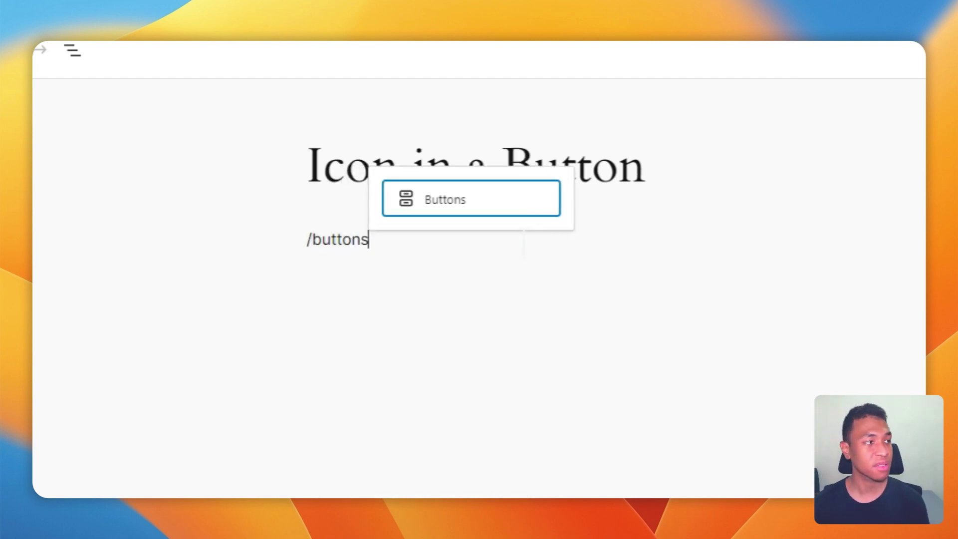
pyautogui.click(459, 200)
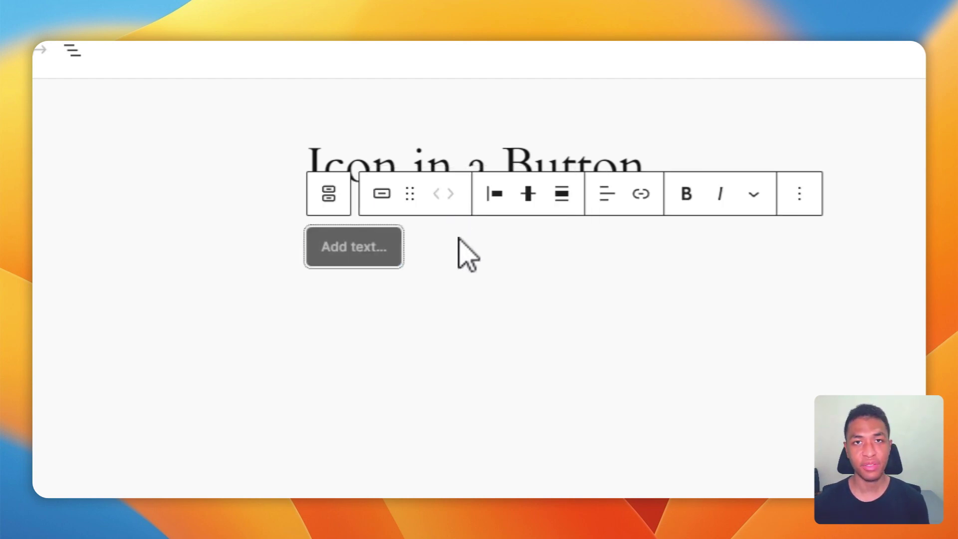
pyautogui.write('Lo')
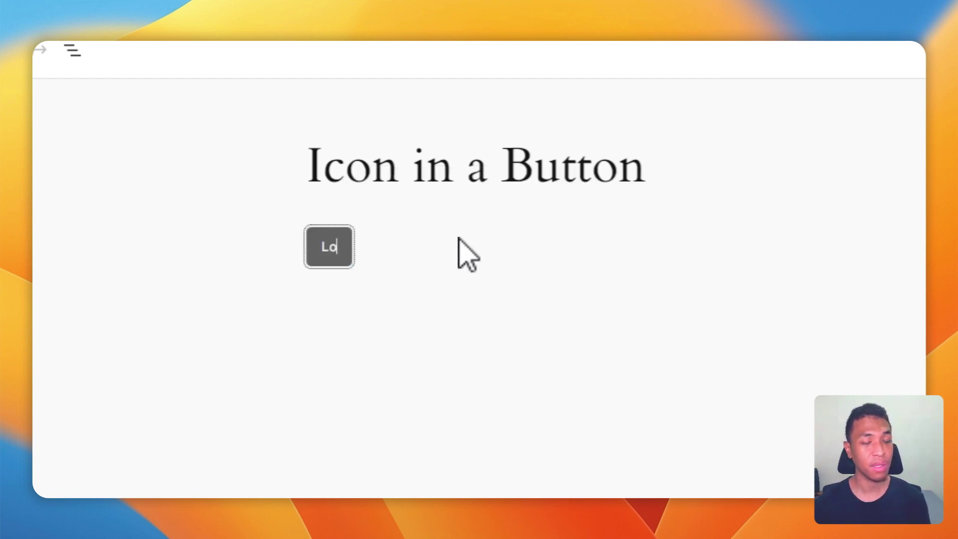
pyautogui.write('ve it!')
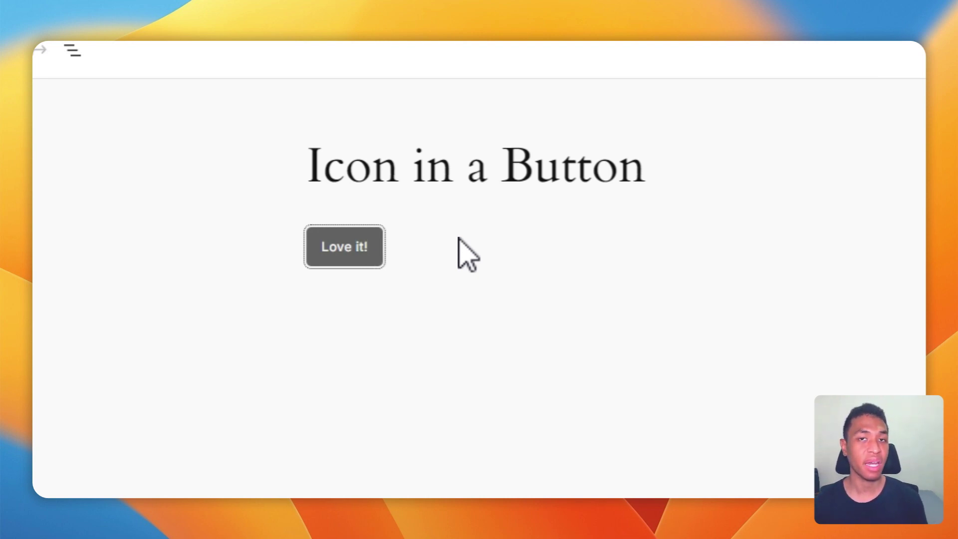
pyautogui.press('super+shift+alt+backslash')
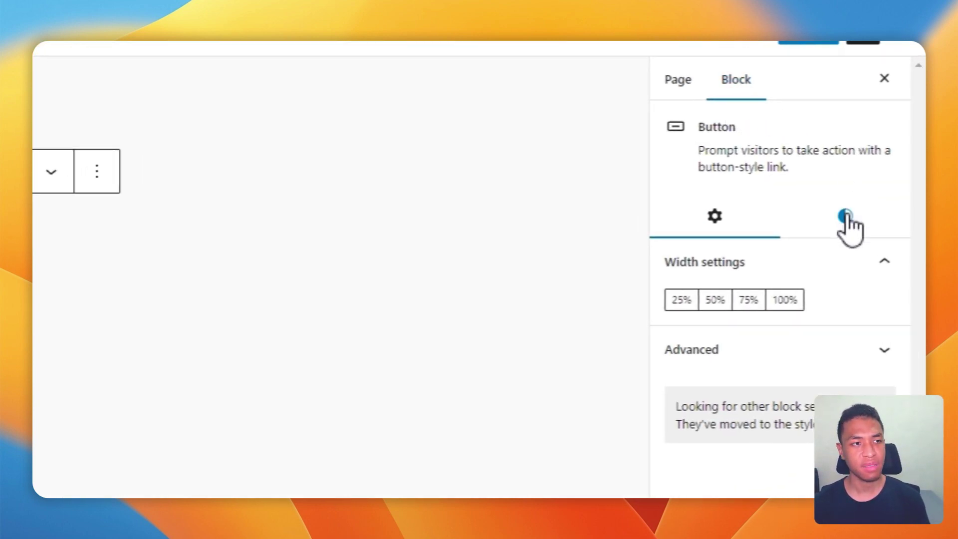
# Step: Set the 'Love it!' button background to the Accent / Three orange
pyautogui.click(844, 217)
pyautogui.scroll(-5, 838, 144)
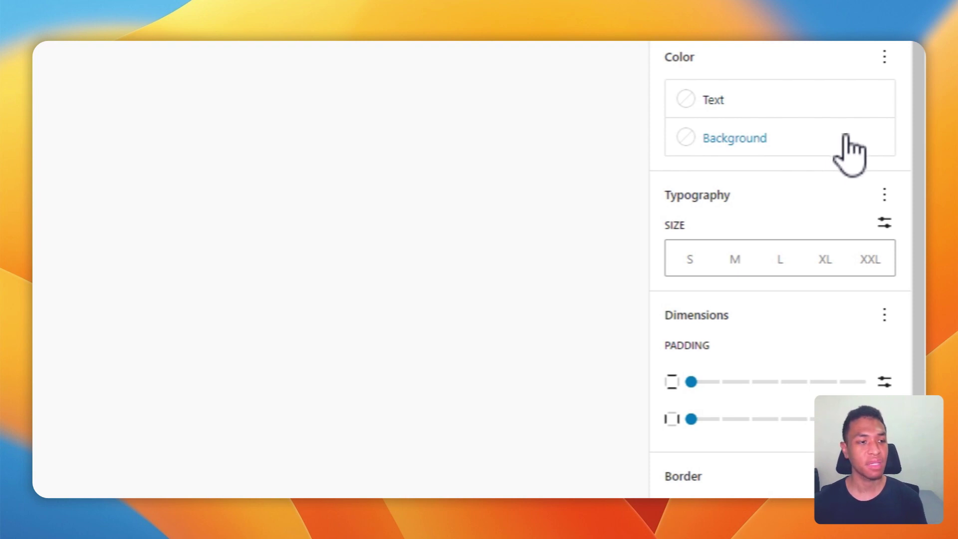
pyautogui.click(759, 142)
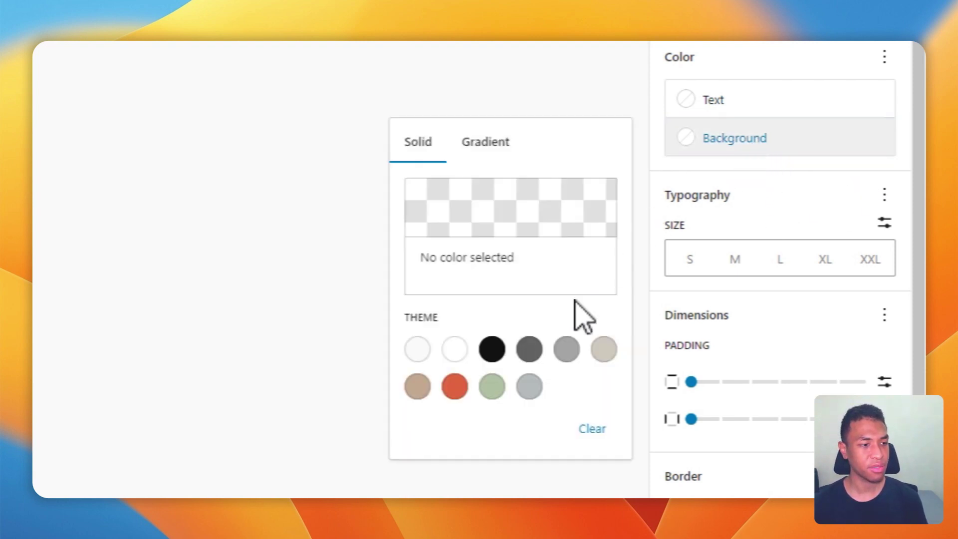
pyautogui.scroll(-1, 523, 364)
pyautogui.click(455, 385)
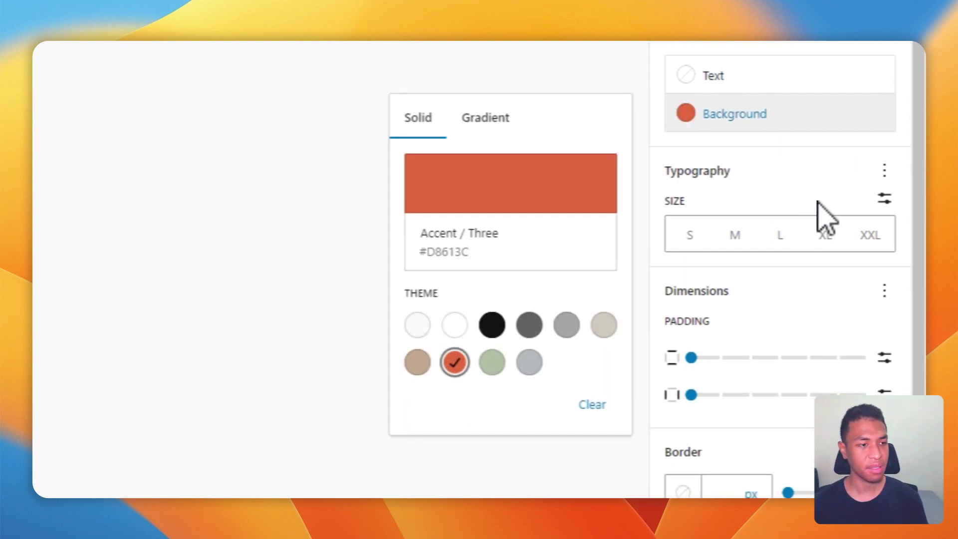
# Step: Give the button XL text size and a 12 px border radius
pyautogui.scroll(-1, 820, 207)
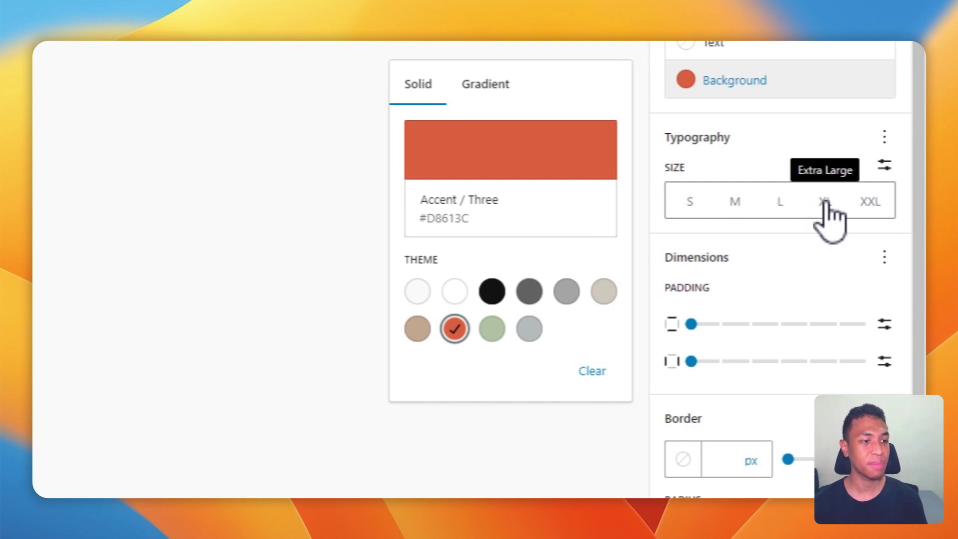
pyautogui.click(824, 204)
pyautogui.scroll(1, 828, 180)
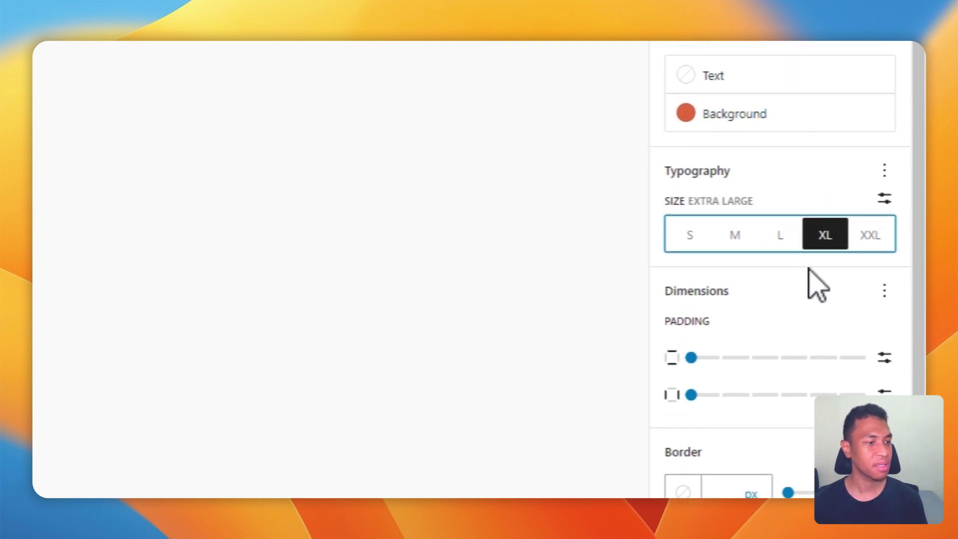
pyautogui.scroll(-3, 718, 484)
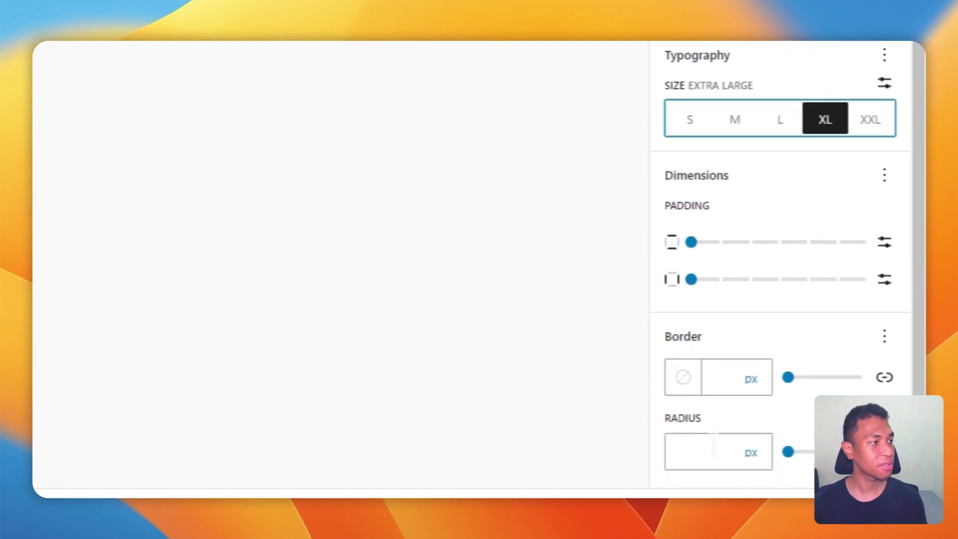
pyautogui.click(713, 442)
pyautogui.write('12')
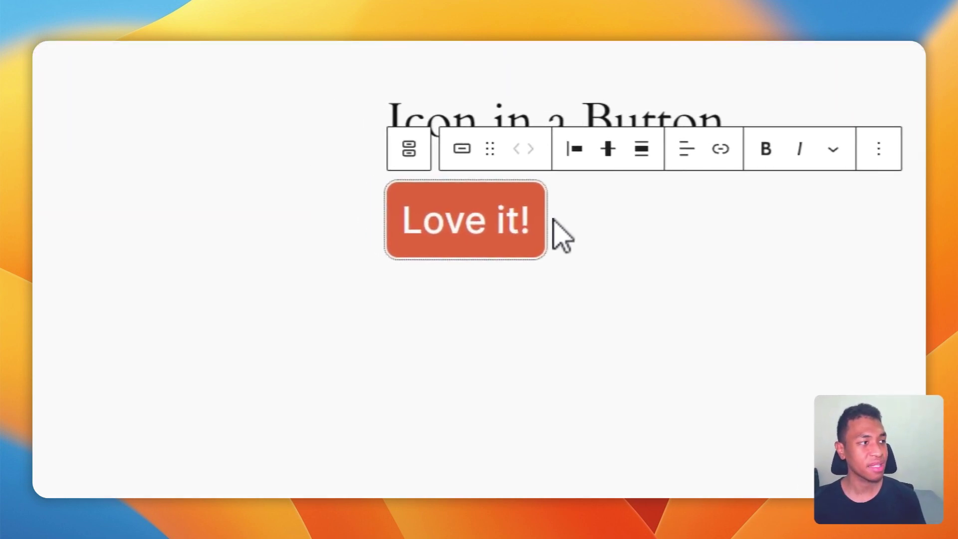
pyautogui.click(539, 218)
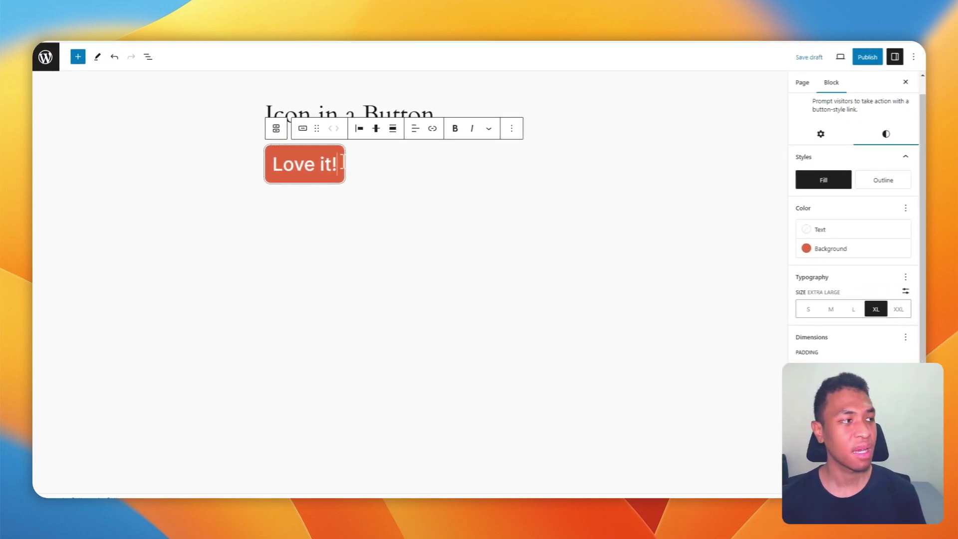
pyautogui.click(276, 164)
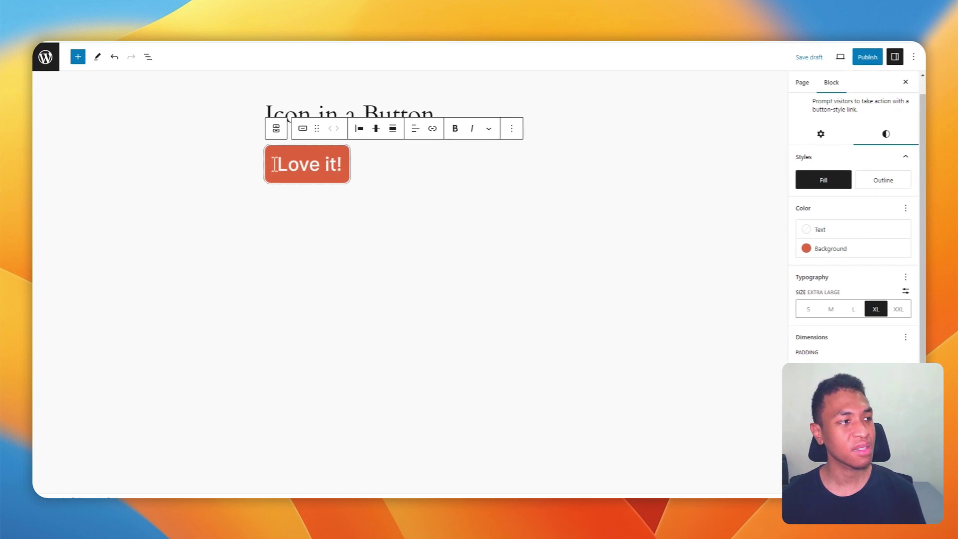
# Step: Choose Inline image from the toolbar's More dropdown to open the media library
pyautogui.click(489, 129)
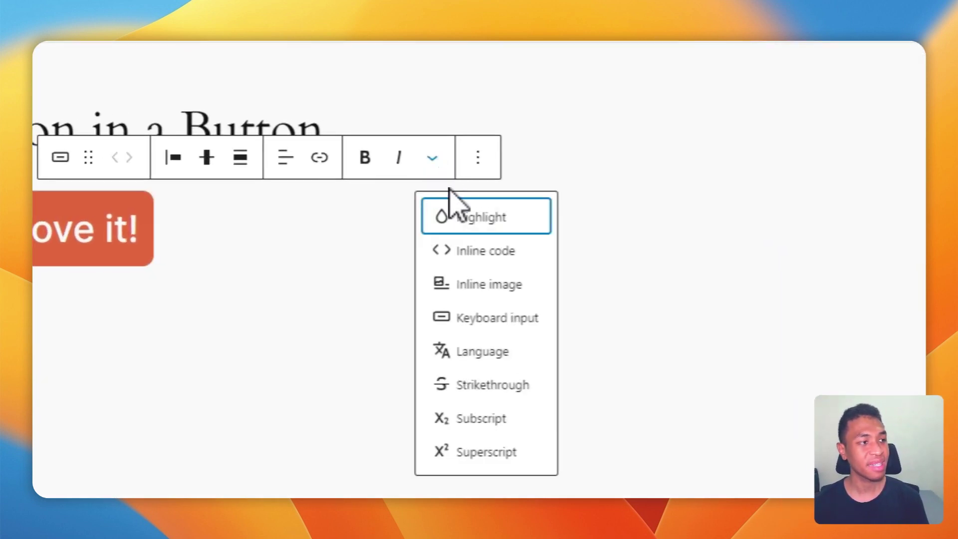
pyautogui.click(529, 282)
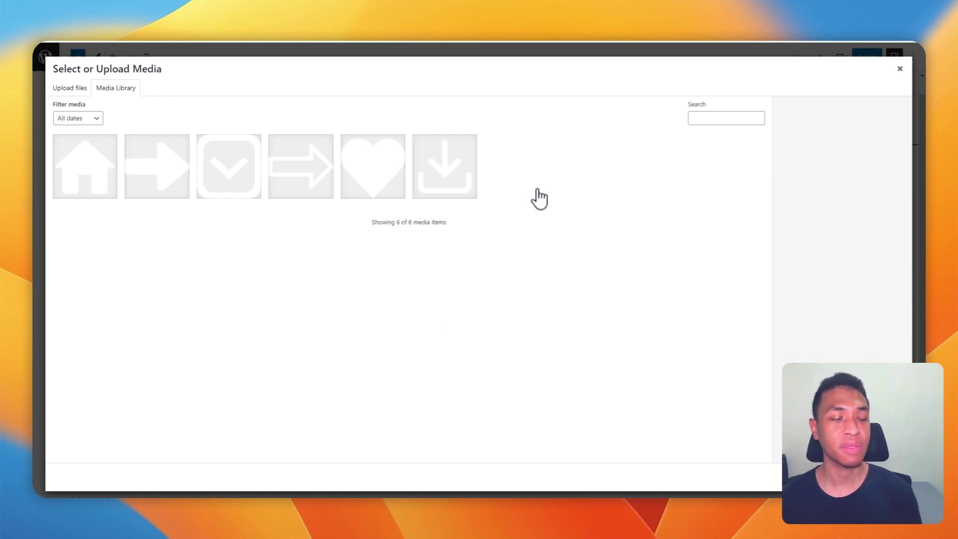
pyautogui.click(361, 43)
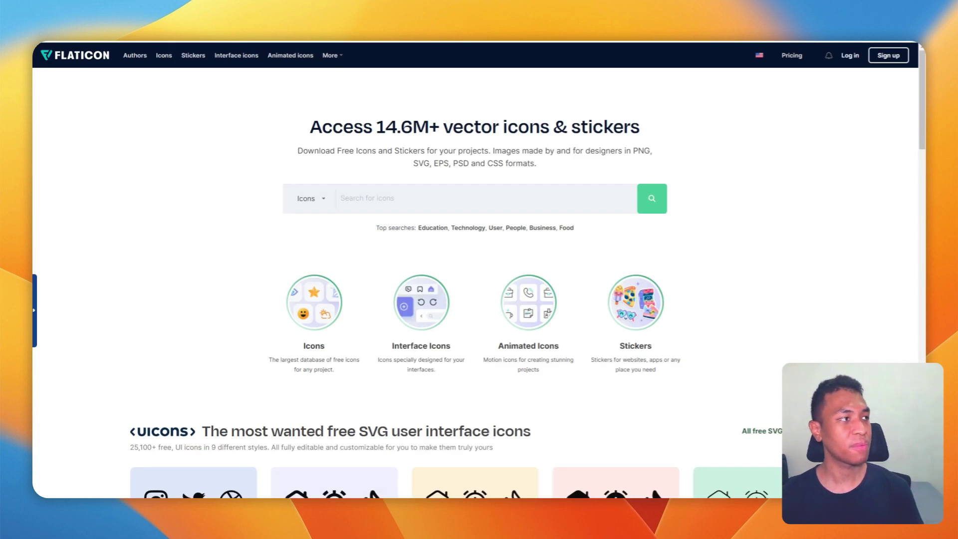
pyautogui.hotkey('ctrl', 'Tab')
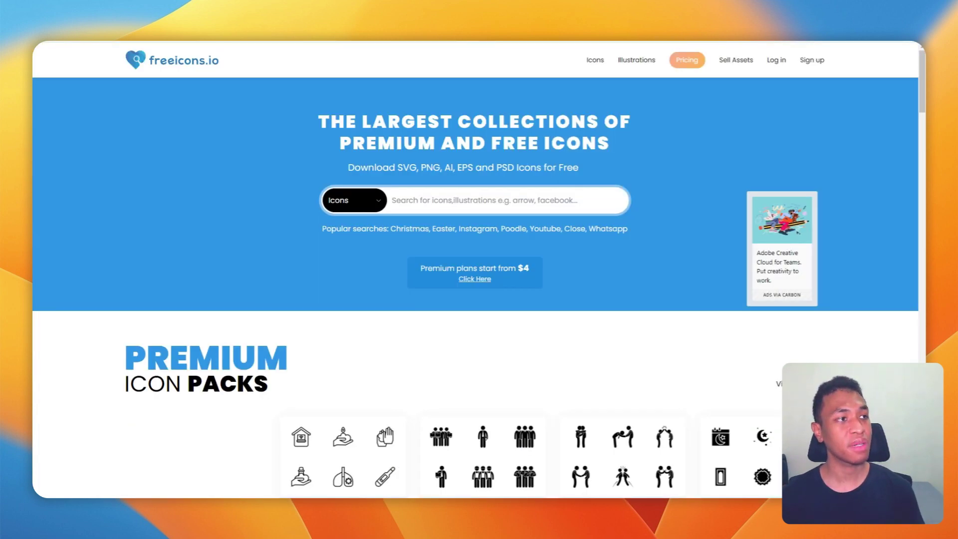
pyautogui.hotkey('ctrl', 'Tab')
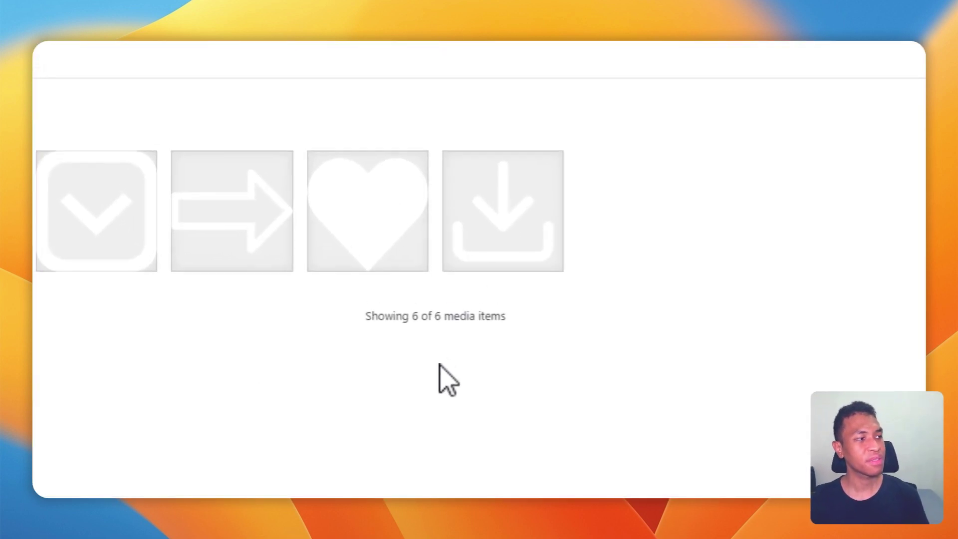
# Step: Insert the white heart image from the Media Library before 'Love it!'
pyautogui.click(368, 228)
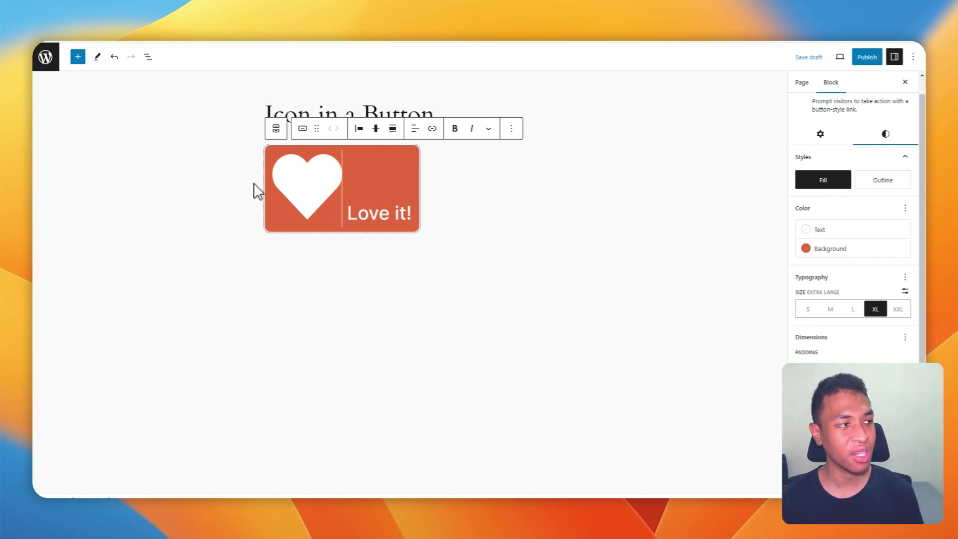
# Step: Change the inline heart image's width from 150 to 30
pyautogui.click(313, 175)
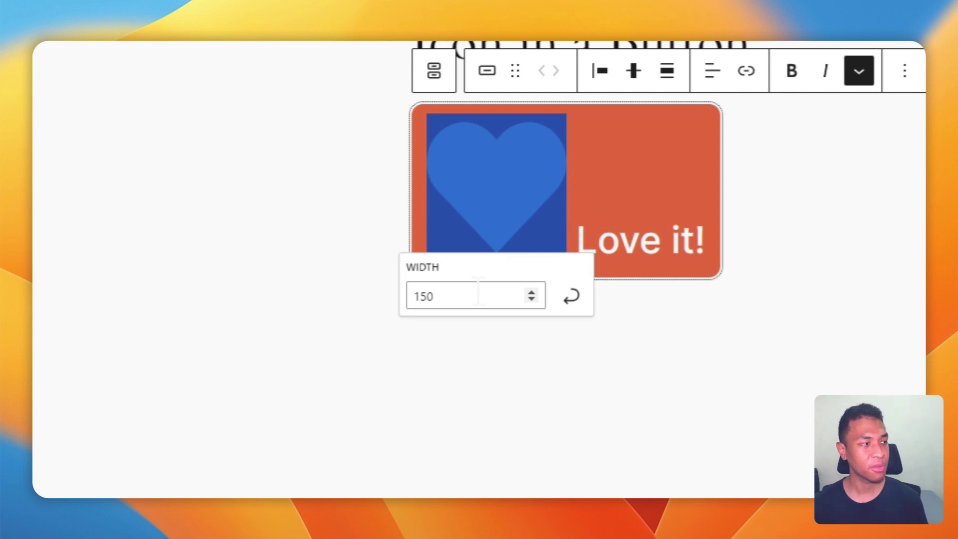
pyautogui.click(458, 294)
pyautogui.doubleClick(458, 295)
pyautogui.write('30')
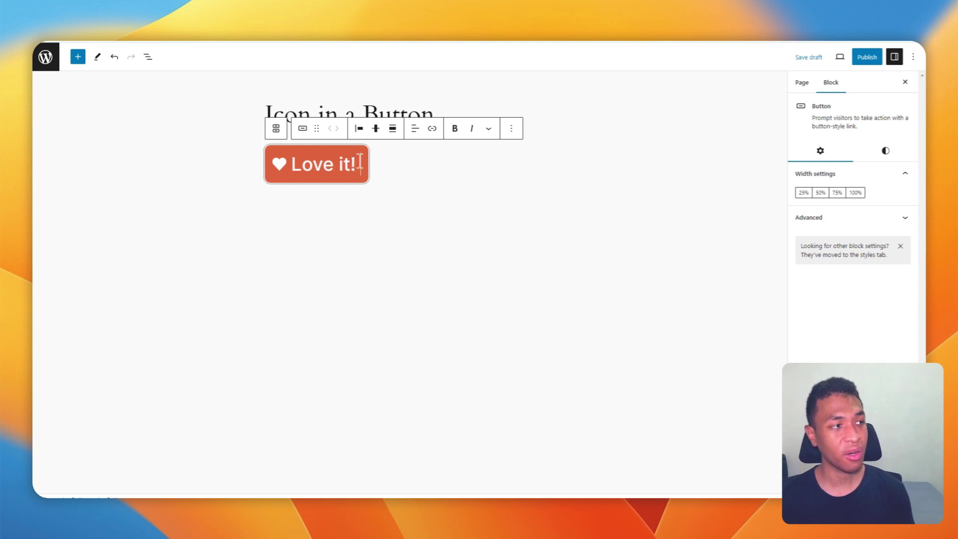
# Step: Open the emoji picker from the right-click menu at the end of 'Love it!'
pyautogui.rightClick(359, 162)
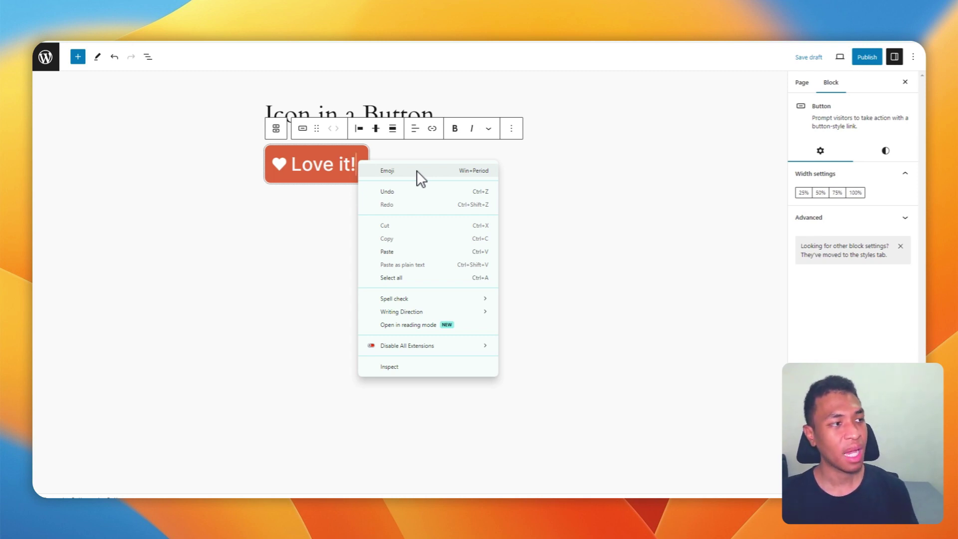
pyautogui.click(418, 172)
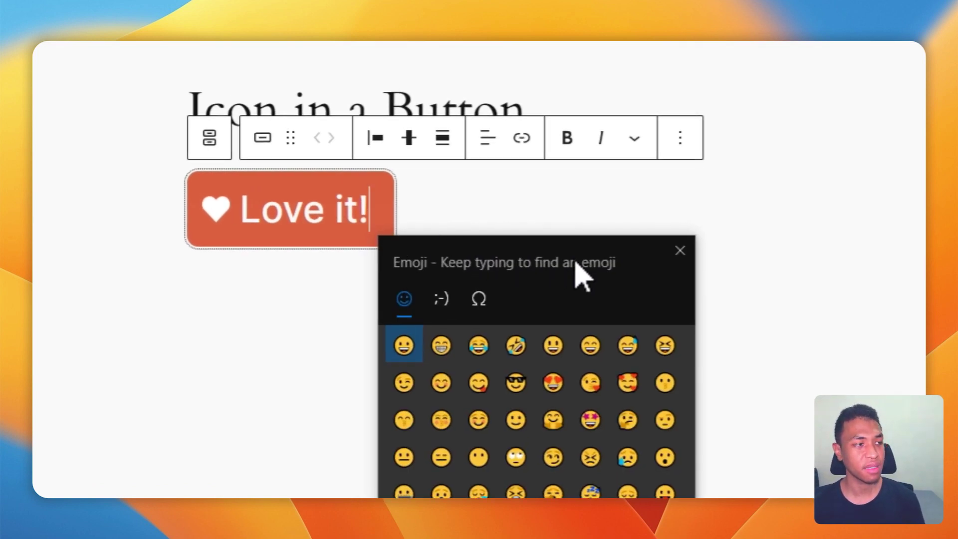
# Step: Search 'heart' and insert the heart suit emoji after 'Love it!', spaced from the text
pyautogui.write('heart')
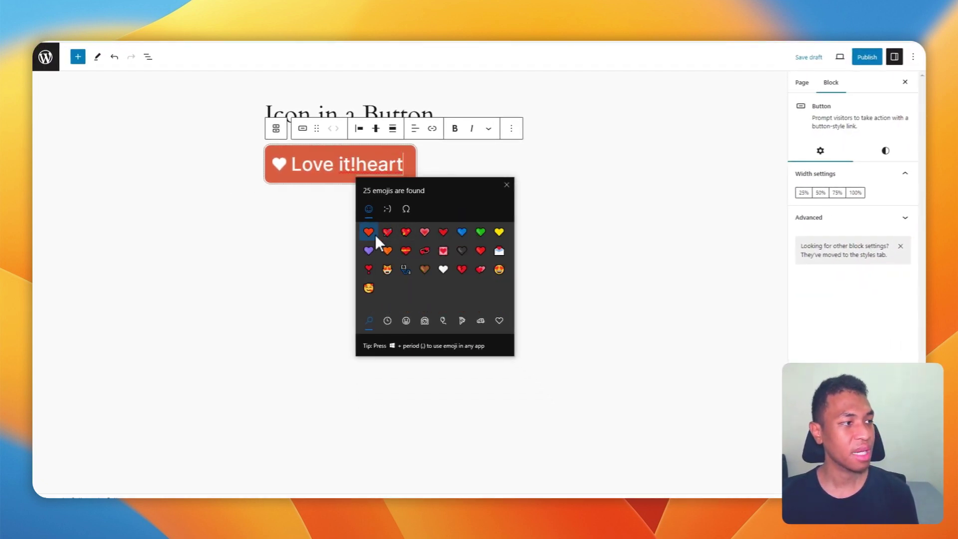
pyautogui.click(367, 232)
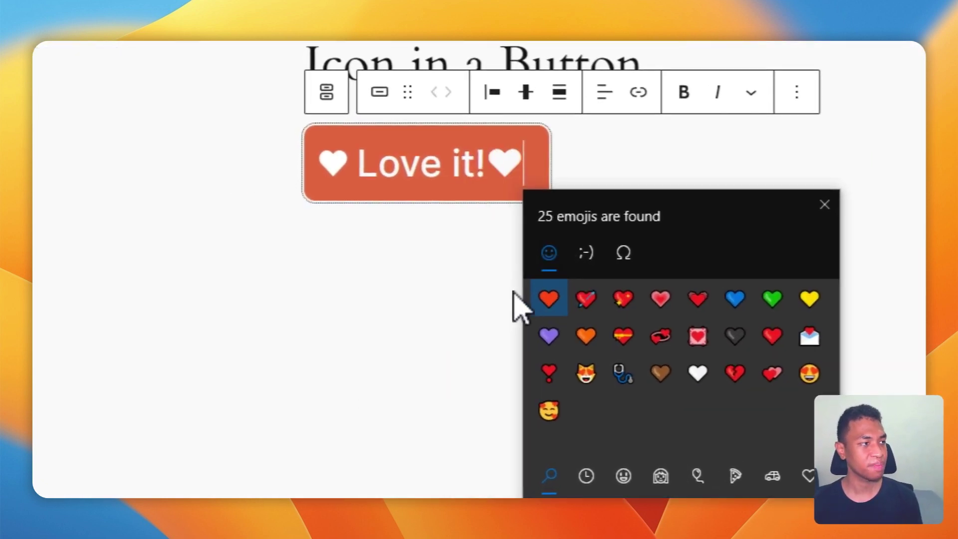
pyautogui.click(490, 161)
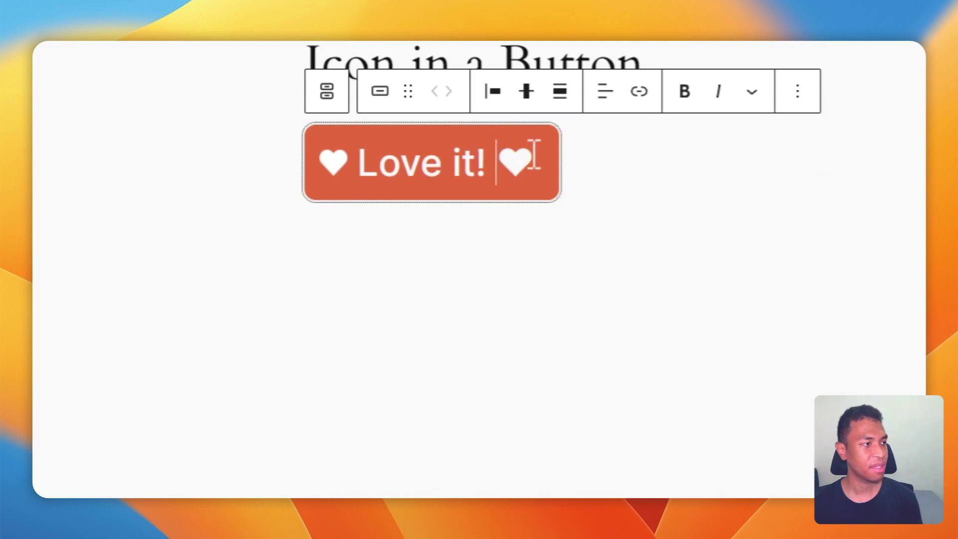
pyautogui.click(552, 164)
pyautogui.click(605, 195)
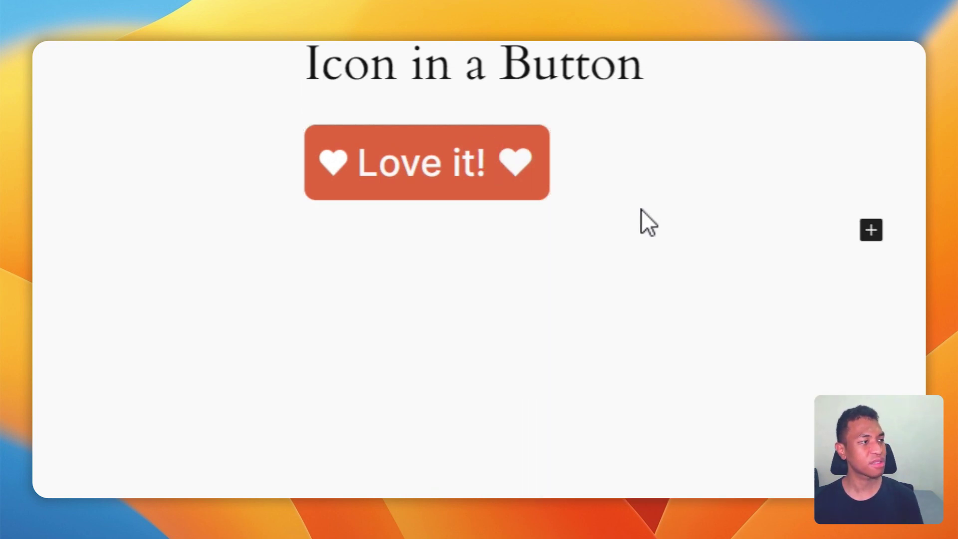